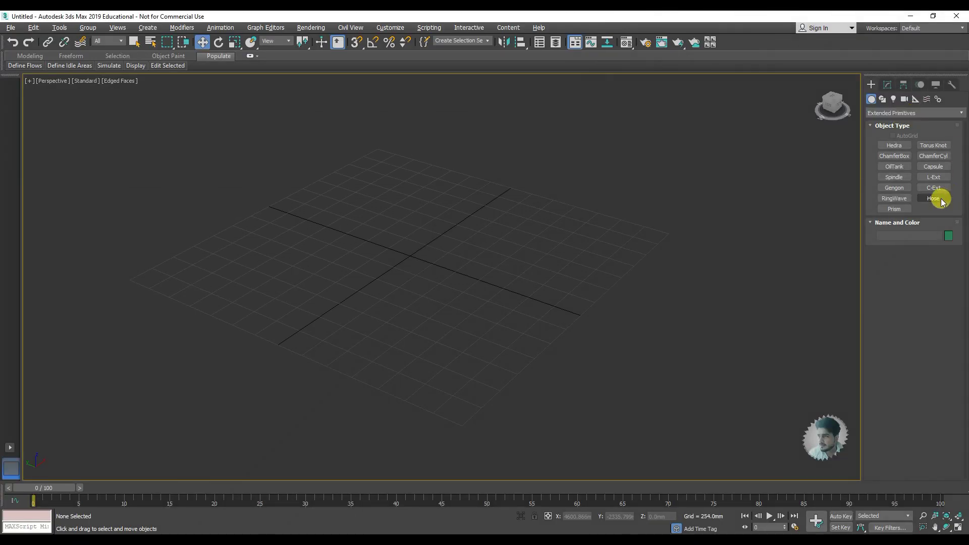
- Draw a tall corrugated Hose primitive, Hose001, at the grid centre
left_click(938, 199)
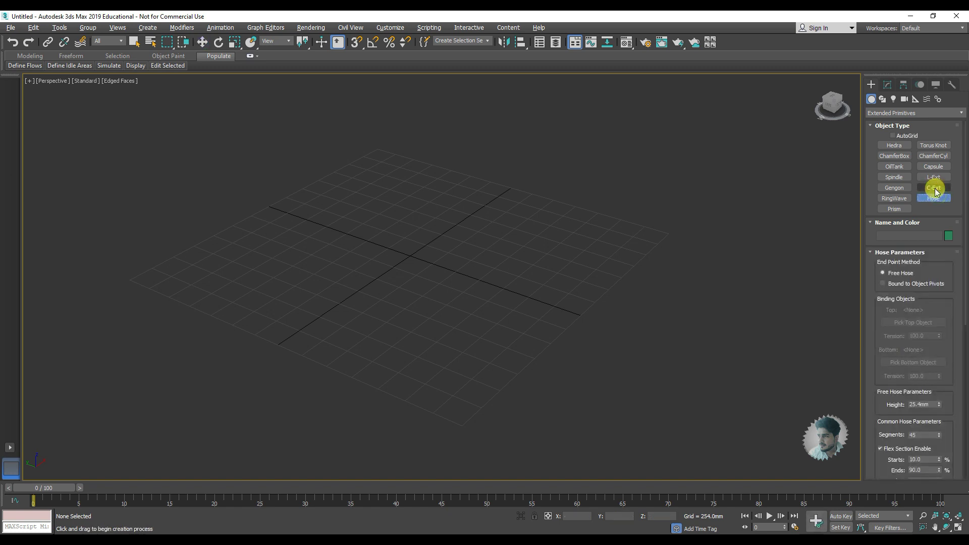
middle_click_drag(585, 219, 540, 271)
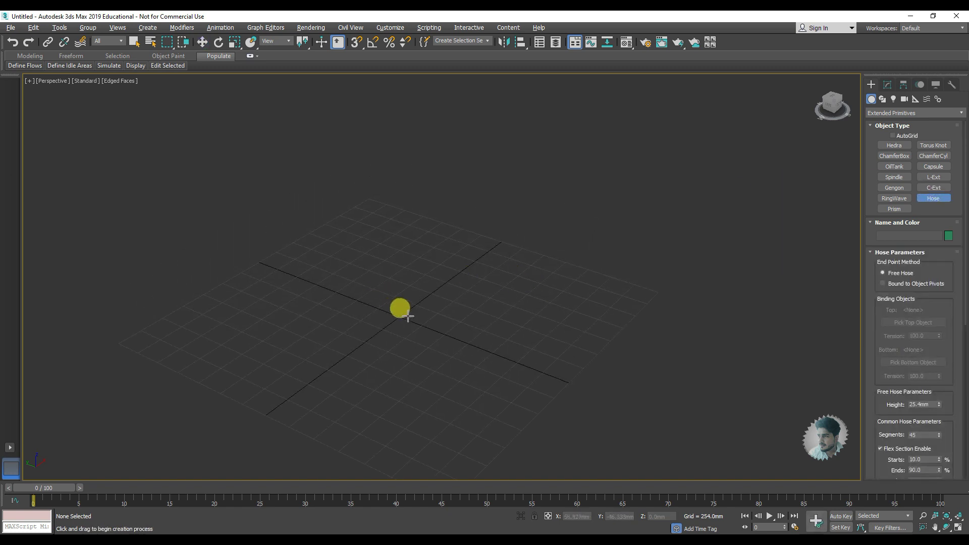
left_click_drag(394, 307, 401, 306)
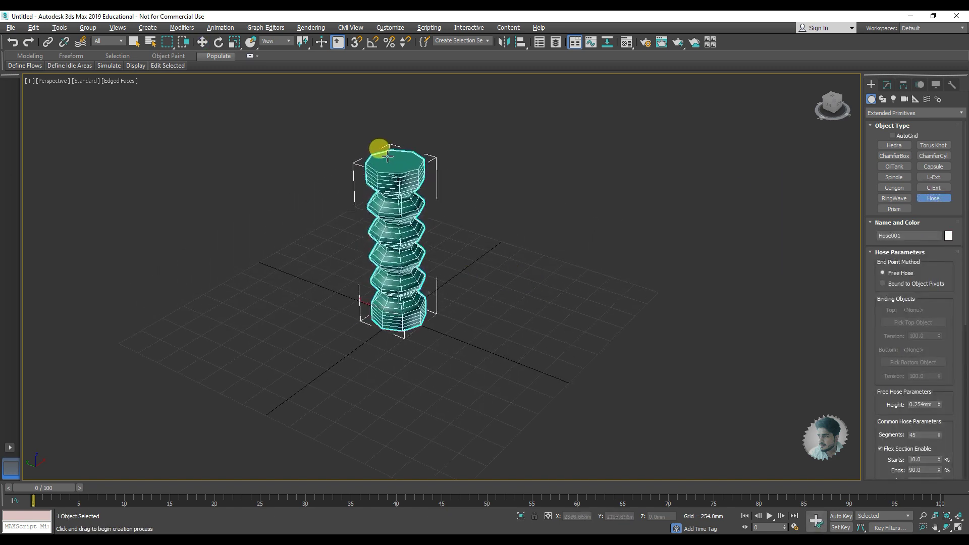
left_click(381, 122)
- Orbit and zoom the Perspective view to inspect the new hose from the front
key("w")
mouse_move(459, 196)
middle_mouse_down("alt")
mouse_move(429, 253)
mouse_move(411, 220)
mouse_move(397, 247)
mouse_move(421, 263)
middle_mouse_up("alt")
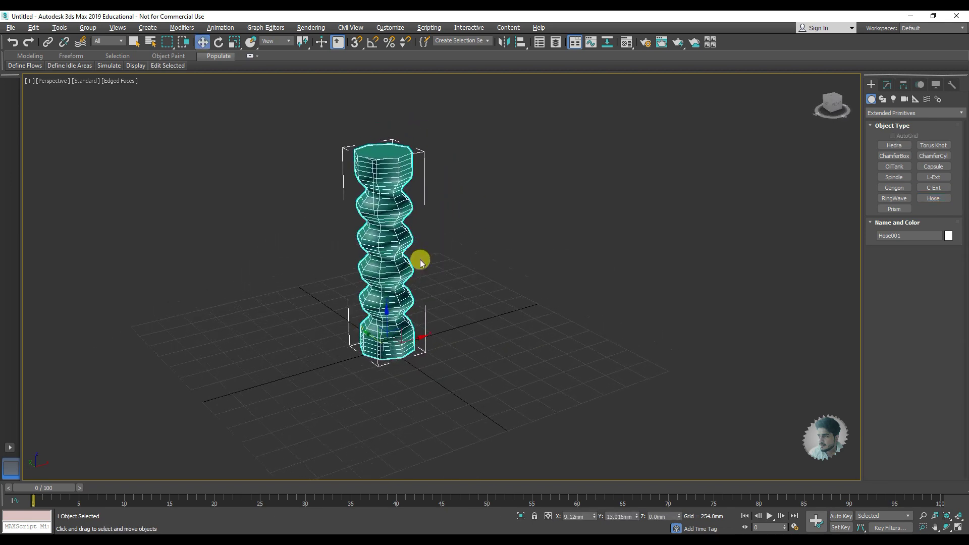
mouse_move(423, 157)
middle_mouse_down("alt")
mouse_move(404, 205)
mouse_move(411, 217)
middle_mouse_up("alt")
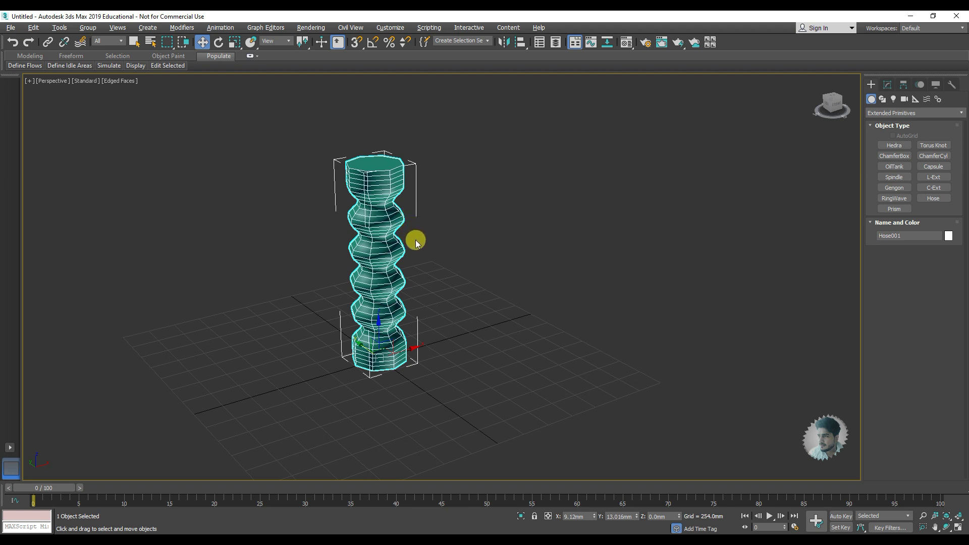
mouse_move(415, 253)
middle_mouse_down("alt")
mouse_move(387, 256)
mouse_move(417, 217)
mouse_move(394, 245)
mouse_move(402, 262)
middle_mouse_up("alt")
scroll(399, 245, "up", 2)
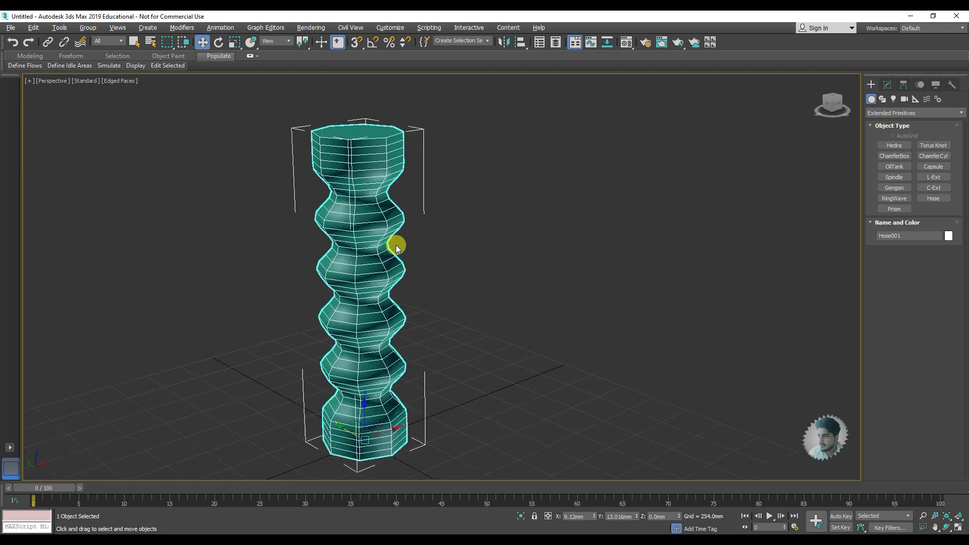
left_click(887, 85)
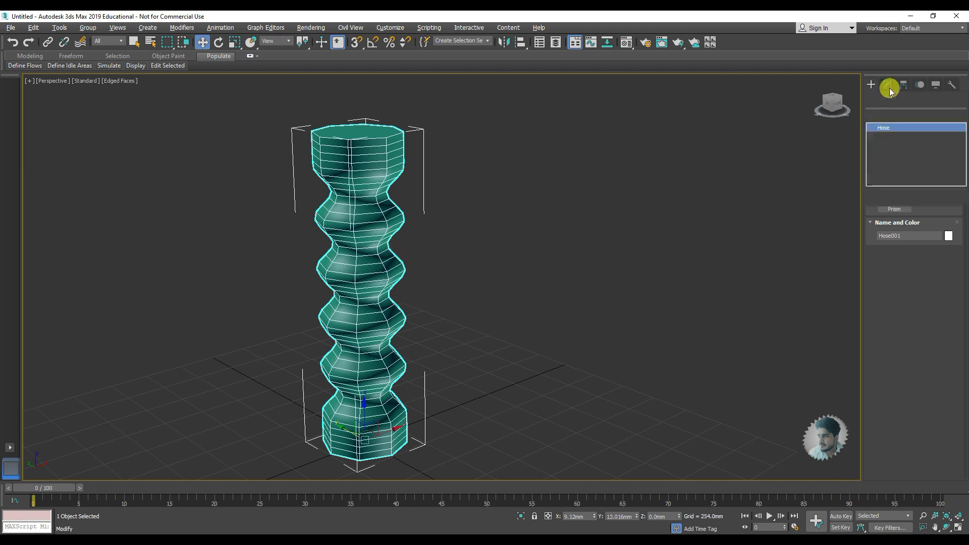
scroll(404, 294, "down", 1)
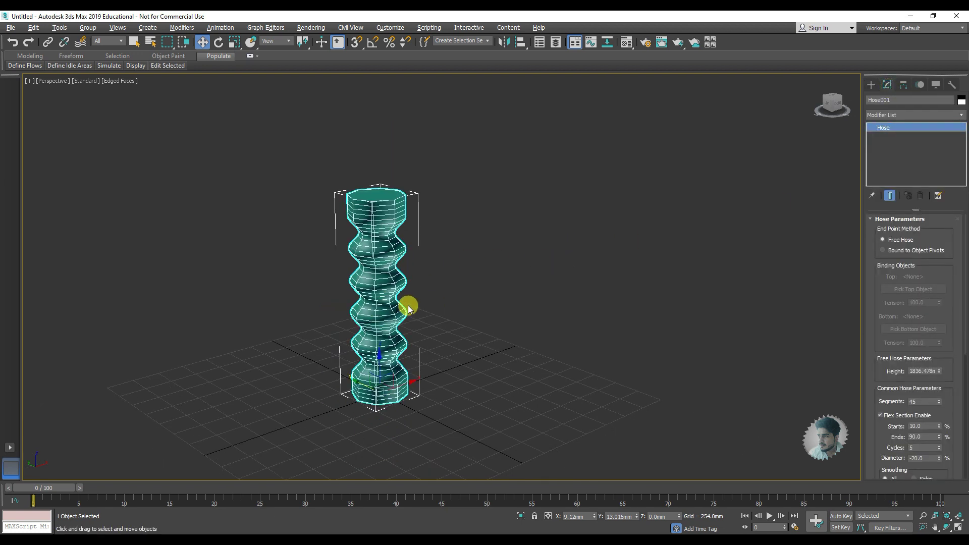
scroll(407, 309, "up", 1)
middle_click_drag(406, 314, 407, 314, "alt")
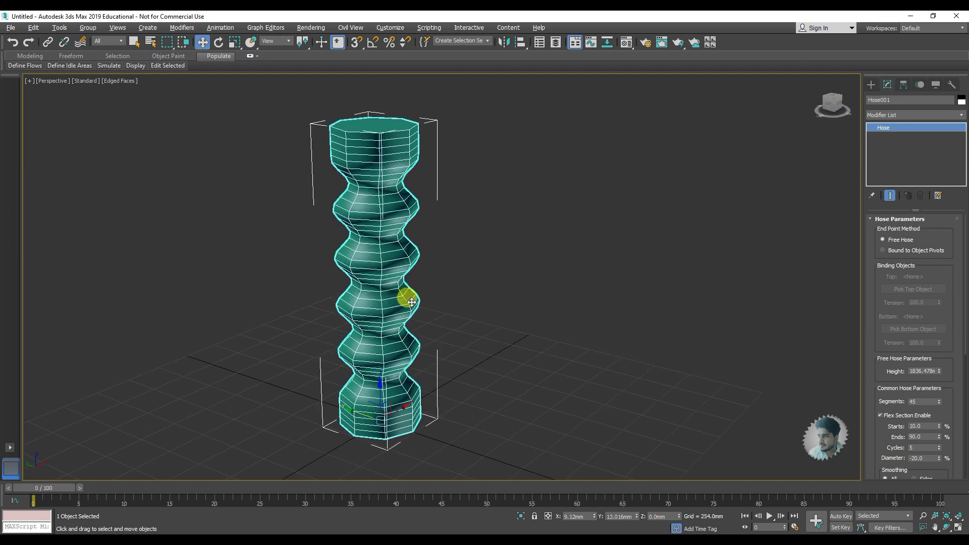
left_click(897, 252)
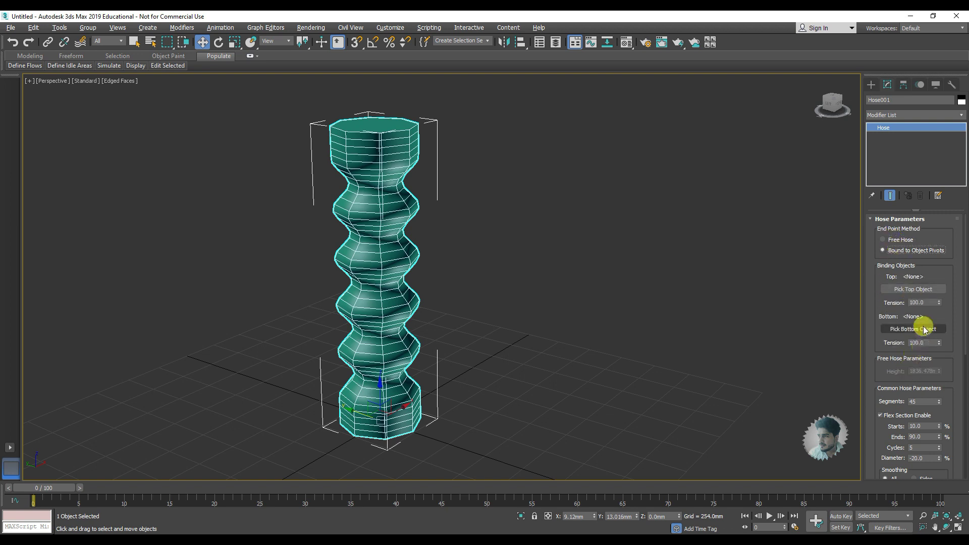
left_click(898, 241)
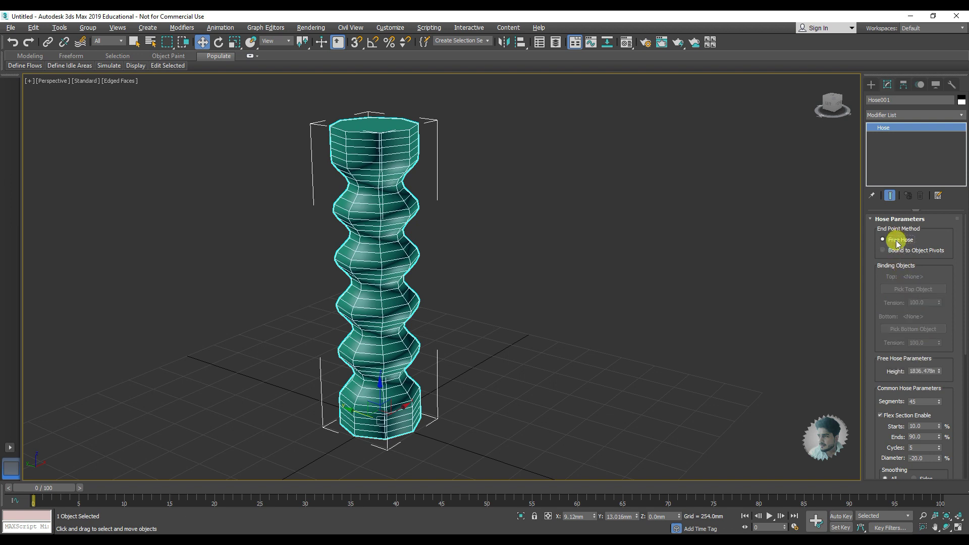
left_click_drag(870, 355, 872, 286)
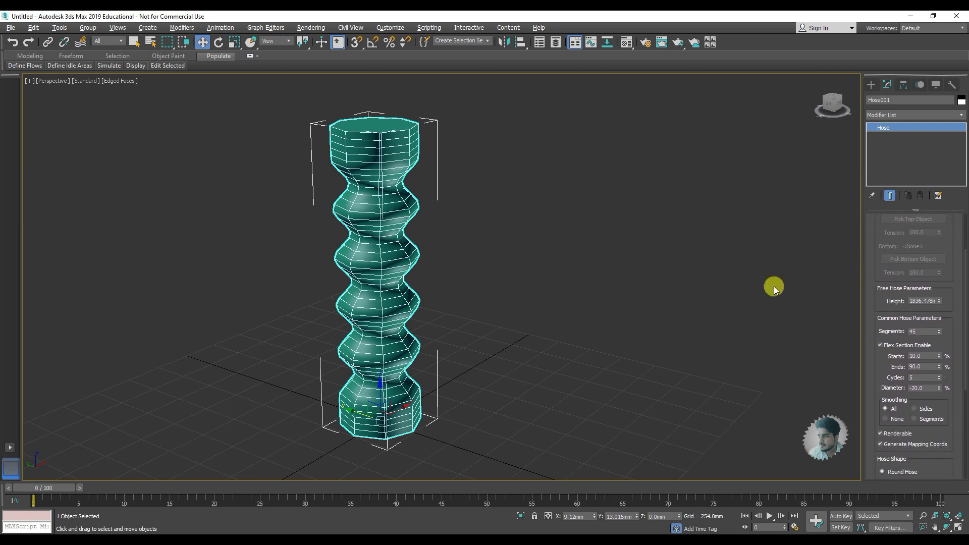
- Raise the hose height to about 2032
middle_click_drag(454, 281, 401, 277, "alt")
left_click_drag(939, 302, 940, 263)
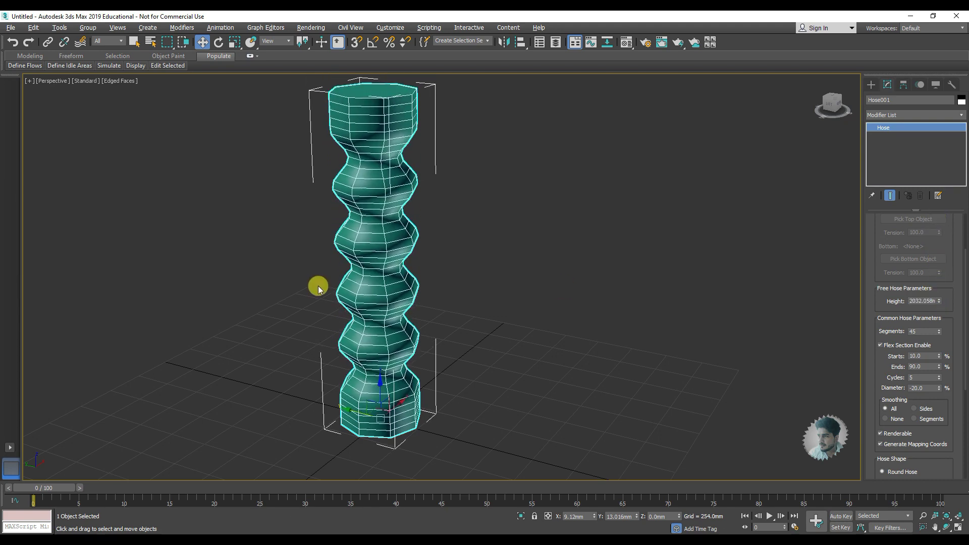
middle_click_drag(318, 283, 407, 309, "alt")
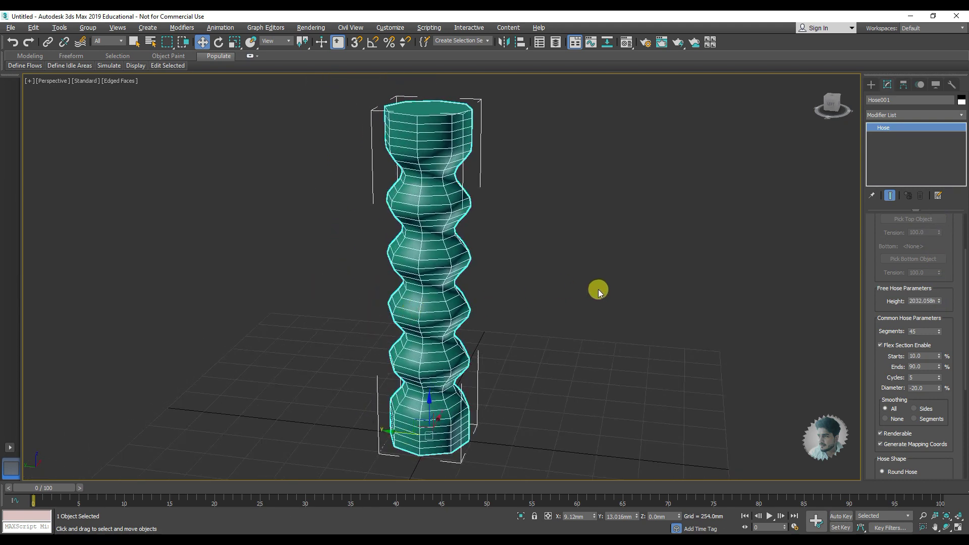
- Set 37 segments and toggle Flex Section Enable off and back on
mouse_move(939, 332)
left_mouse_down()
mouse_move(926, 281)
mouse_move(938, 357)
mouse_move(936, 332)
left_mouse_up()
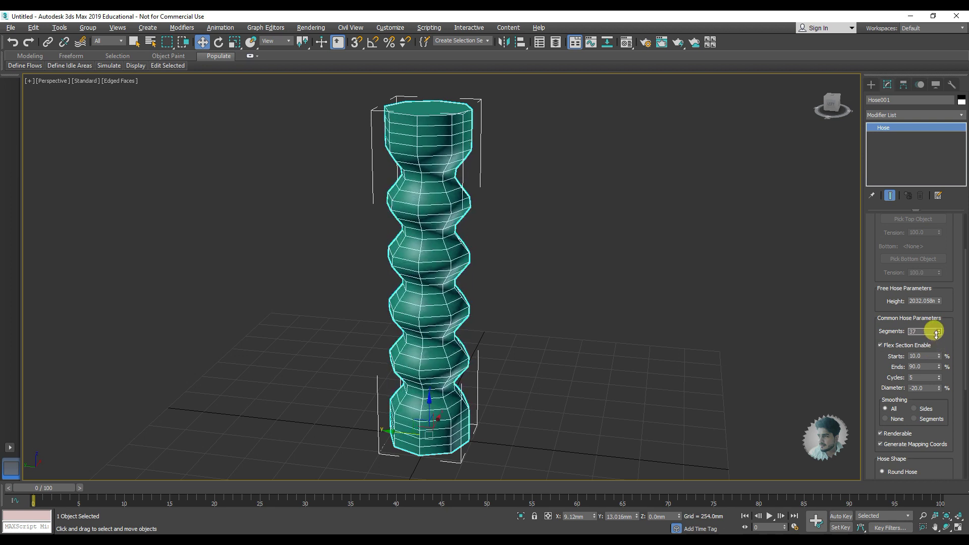
left_click(891, 348)
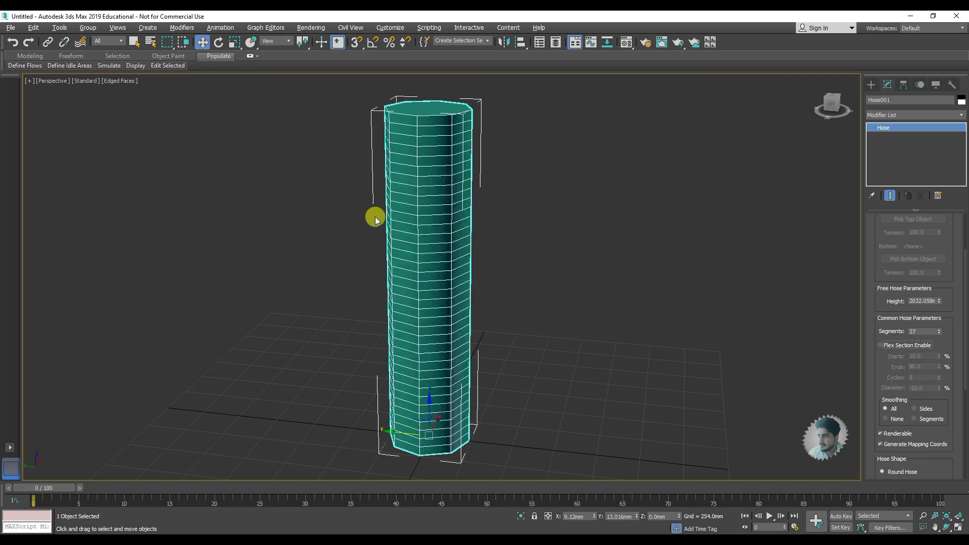
left_click(889, 349)
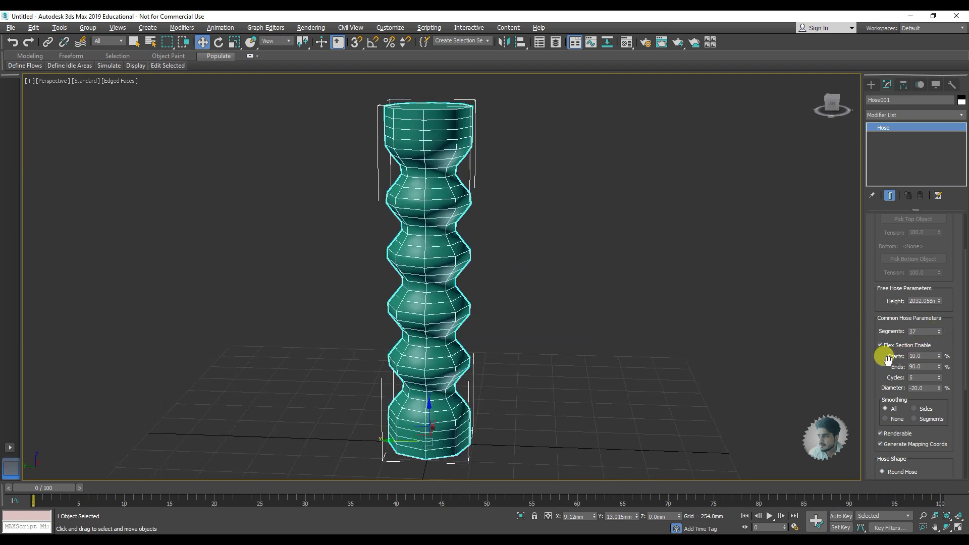
scroll(938, 347, "down", 1)
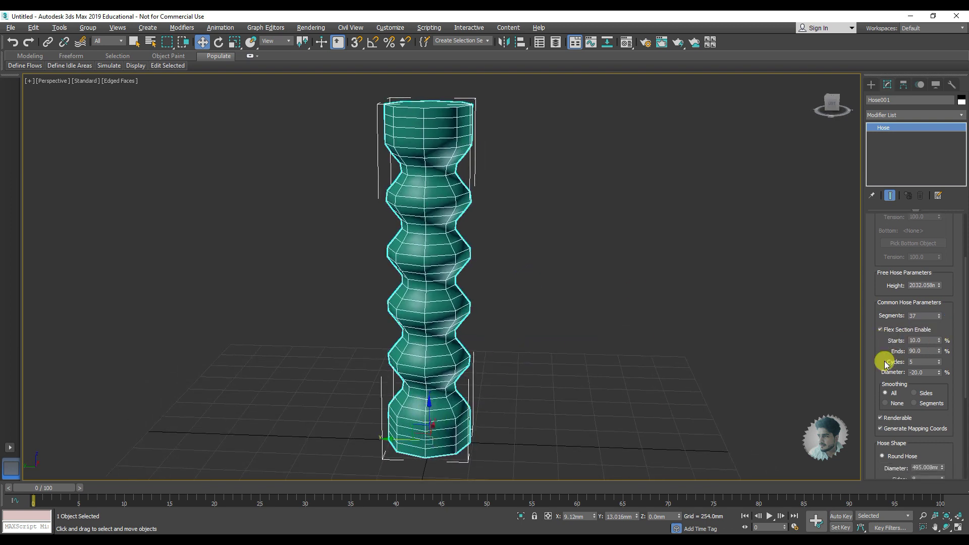
- Set the flex section to start at 24%, end at 91%, with 6 cycles
mouse_move(941, 342)
left_mouse_down()
mouse_move(941, 317)
mouse_move(939, 356)
left_mouse_up()
mouse_move(561, 309)
middle_mouse_down()
mouse_move(497, 260)
mouse_move(503, 283)
middle_mouse_up()
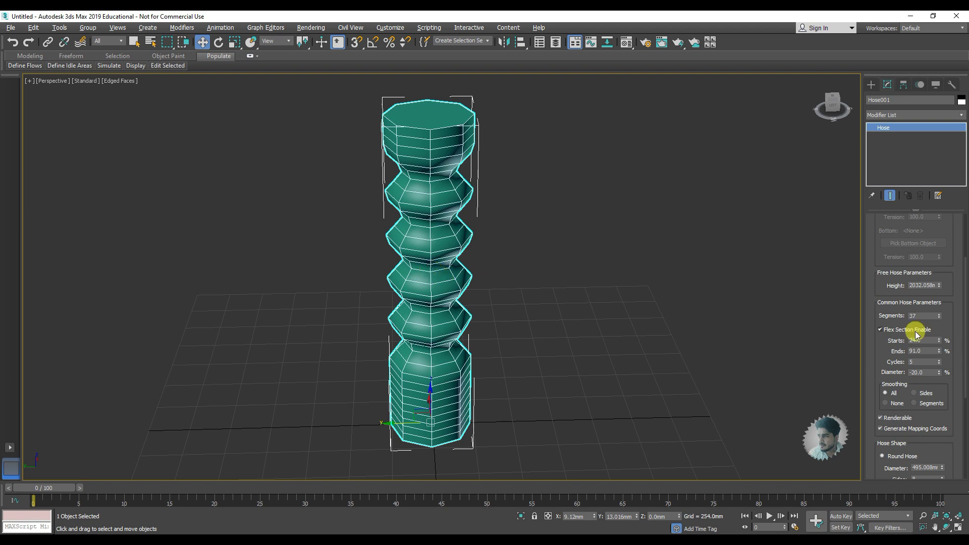
left_click(940, 361)
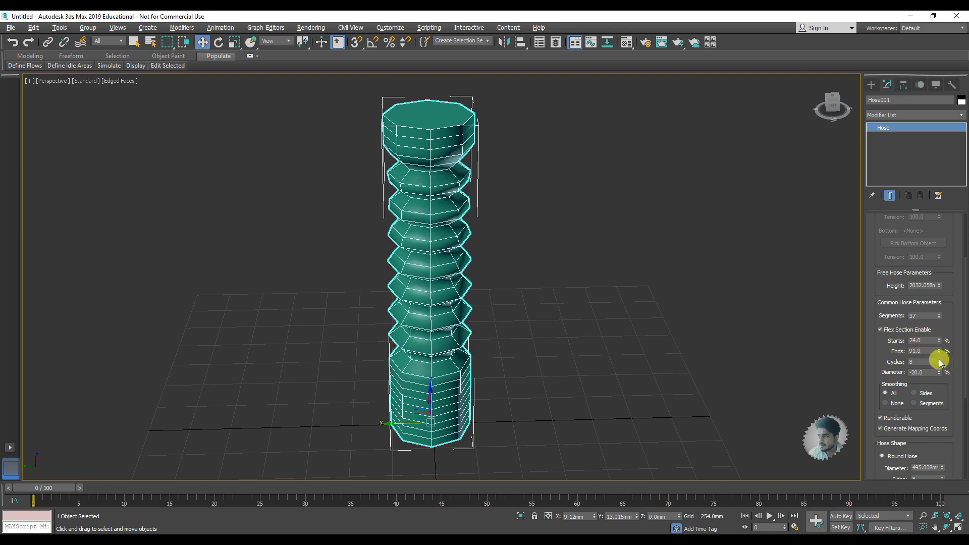
left_click(940, 364)
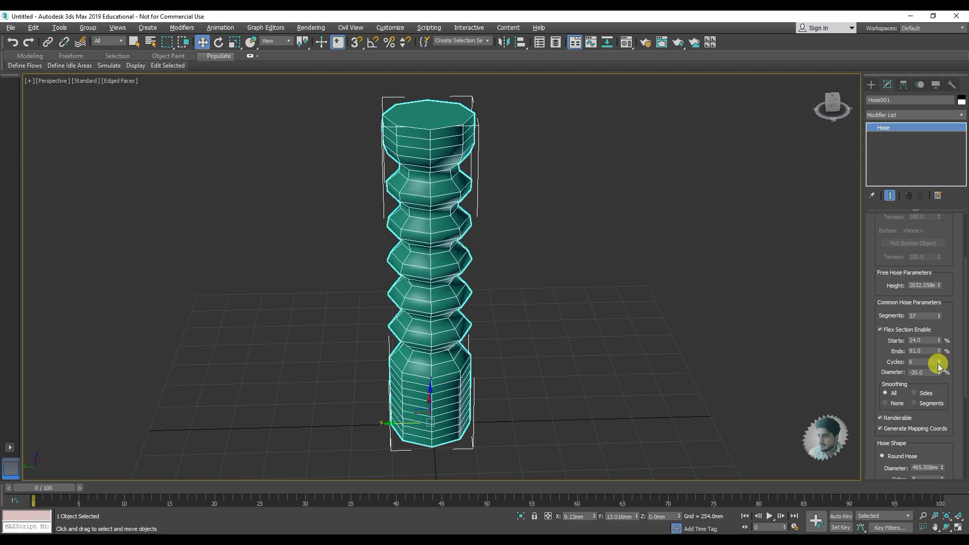
- Set flex diameter to -21% and raise hose segments to 158
mouse_move(940, 376)
left_mouse_down()
mouse_move(940, 353)
mouse_move(935, 371)
left_mouse_up()
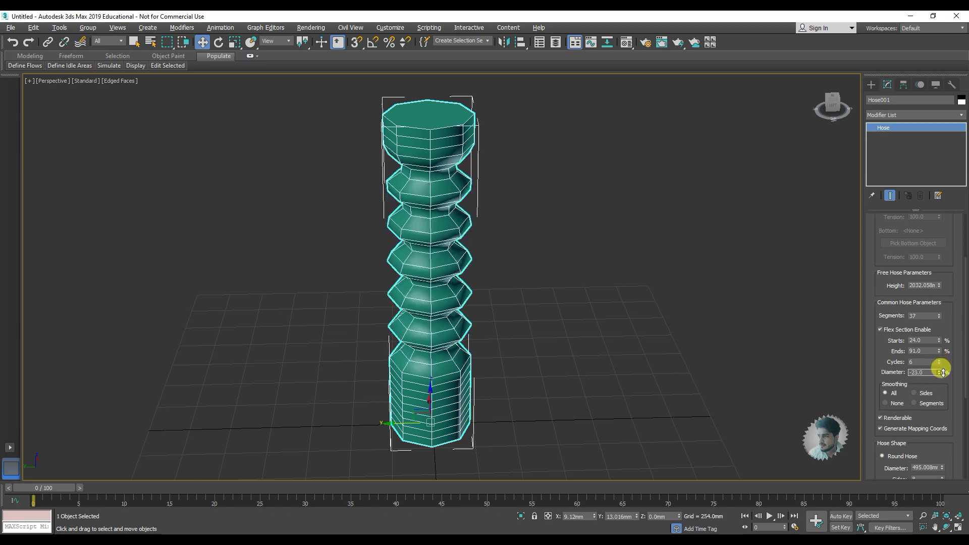
mouse_move(514, 345)
middle_mouse_down("alt")
mouse_move(515, 333)
mouse_move(539, 334)
middle_mouse_up("alt")
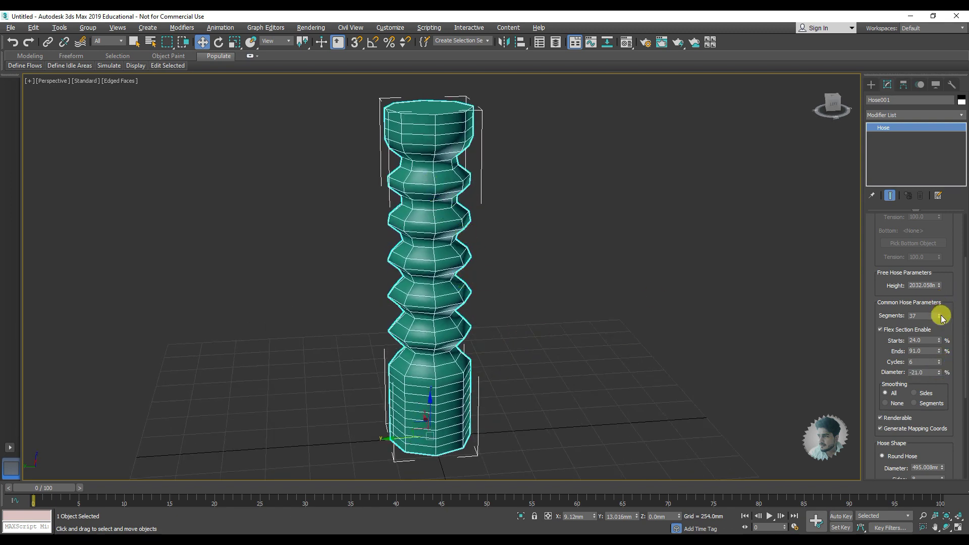
left_click_drag(940, 316, 933, 249)
mouse_move(400, 264)
middle_mouse_down("alt")
mouse_move(453, 249)
mouse_move(430, 274)
mouse_move(411, 262)
middle_mouse_up("alt")
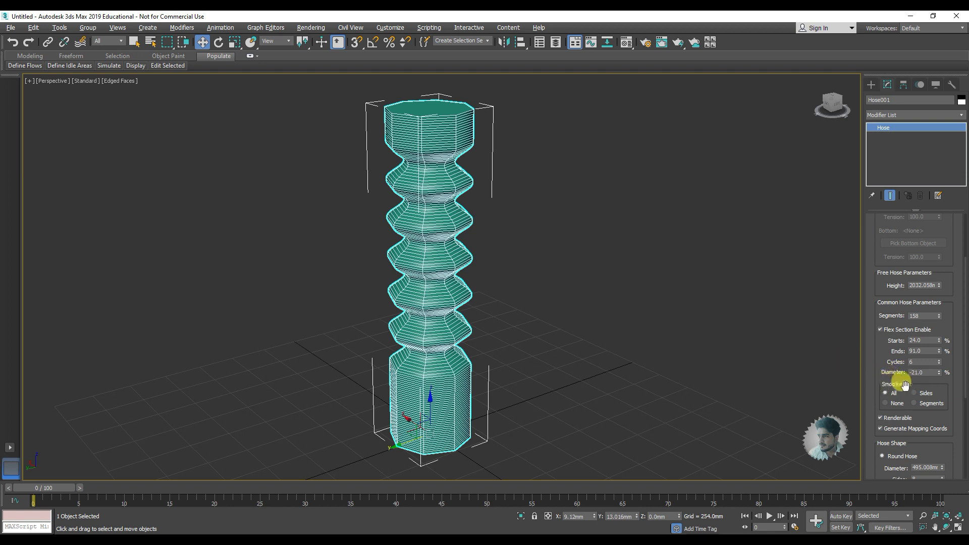
- Try Sides and Segments smoothing, set 110 segments, then restore Smoothing All
left_click(925, 397)
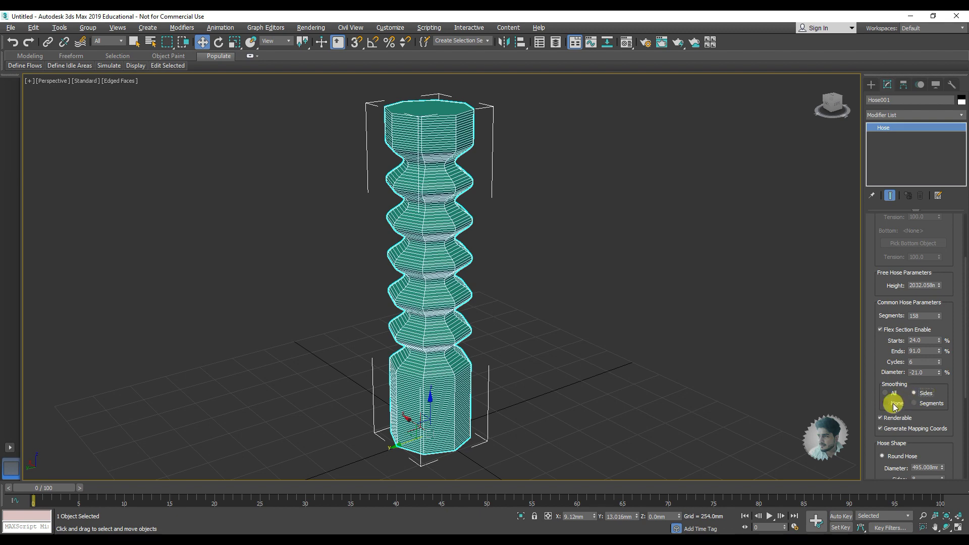
left_click(927, 404)
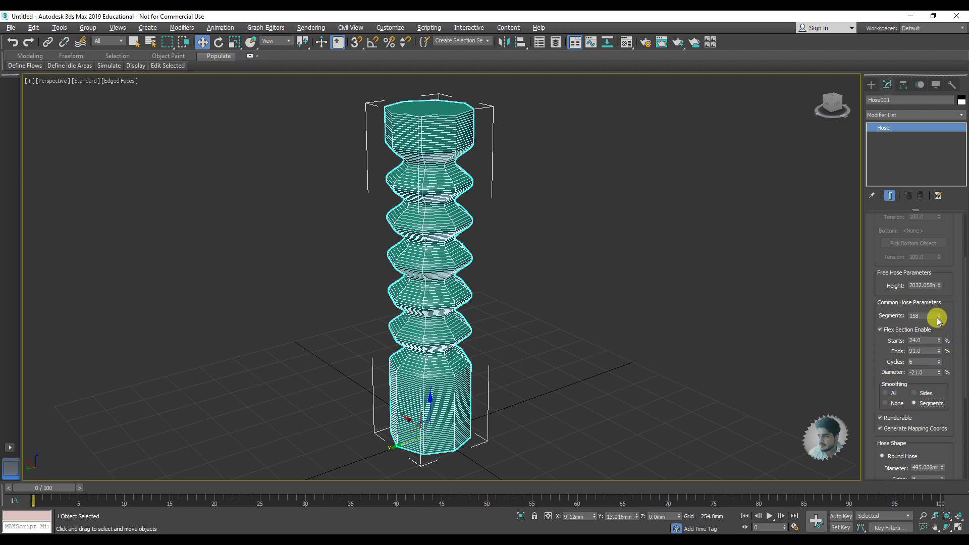
mouse_move(939, 316)
left_mouse_down()
mouse_move(938, 351)
mouse_move(931, 346)
left_mouse_up()
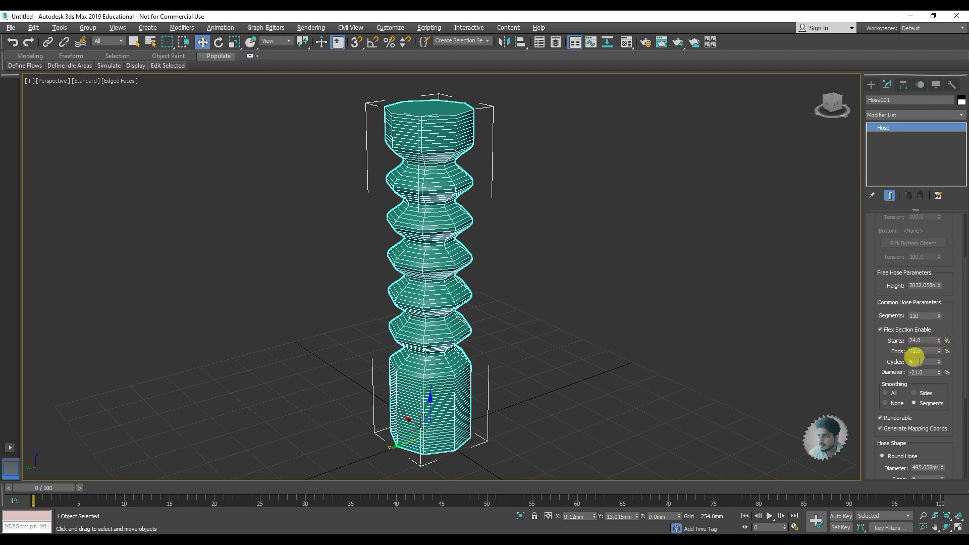
left_click(885, 393)
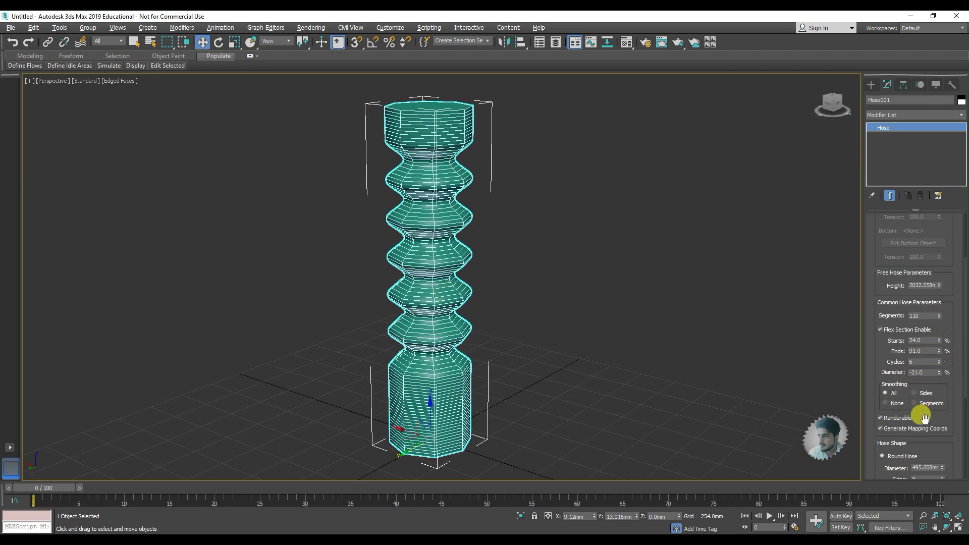
left_click_drag(920, 418, 921, 257)
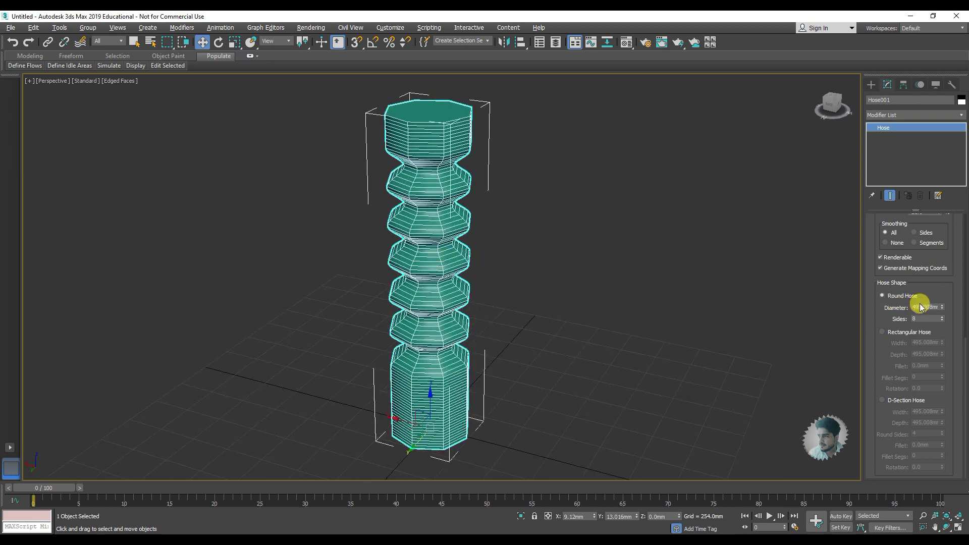
- Reduce the round hose diameter to 299.428 with 43 sides and view the thinner hose
mouse_move(944, 308)
left_mouse_down()
mouse_move(937, 343)
mouse_move(939, 288)
mouse_move(939, 321)
mouse_move(935, 301)
left_mouse_up()
mouse_move(347, 282)
middle_mouse_down("alt")
mouse_move(375, 250)
mouse_move(357, 254)
mouse_move(356, 271)
mouse_move(422, 264)
mouse_move(680, 280)
mouse_move(519, 210)
mouse_move(643, 264)
middle_mouse_up("alt")
- Switch to Rectangular Hose with width 185.128 and depth 177.508
left_click(904, 331)
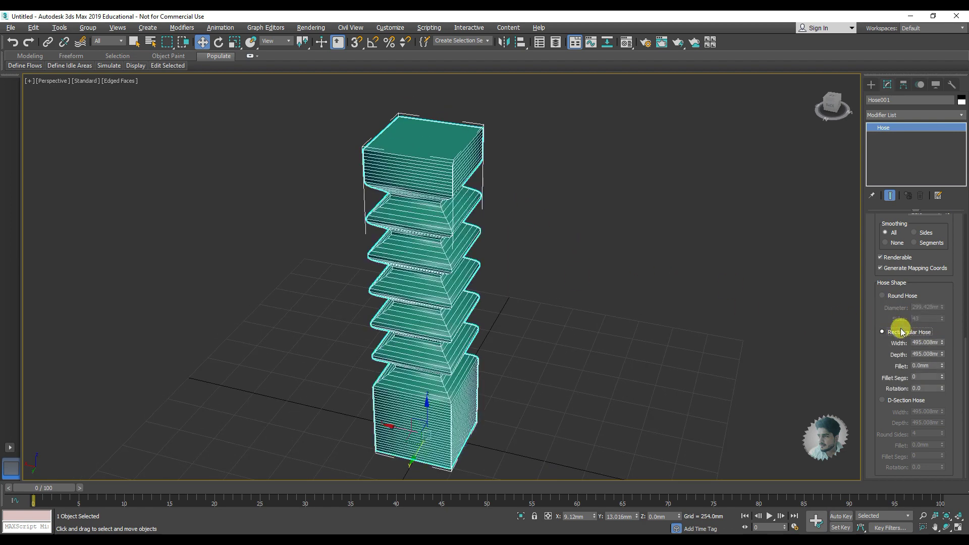
left_click_drag(941, 346, 931, 411)
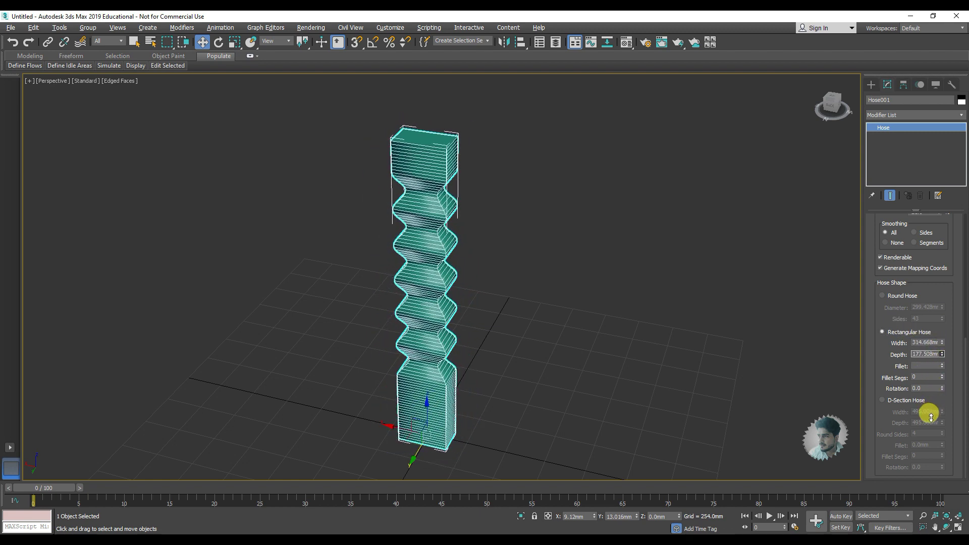
left_click_drag(942, 342, 940, 370)
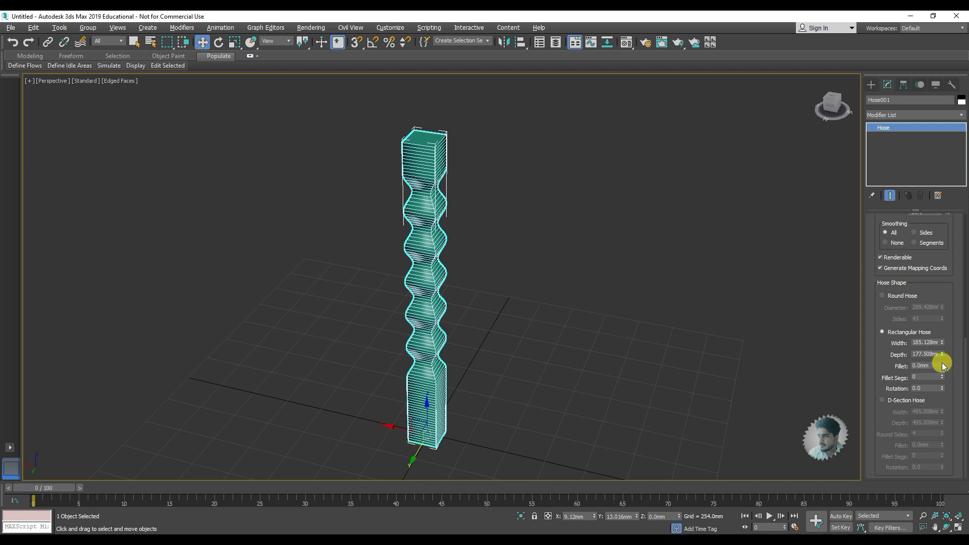
- Round the rectangular corners with a 33.02mm fillet and 8 fillet segments
left_click_drag(942, 376, 942, 368)
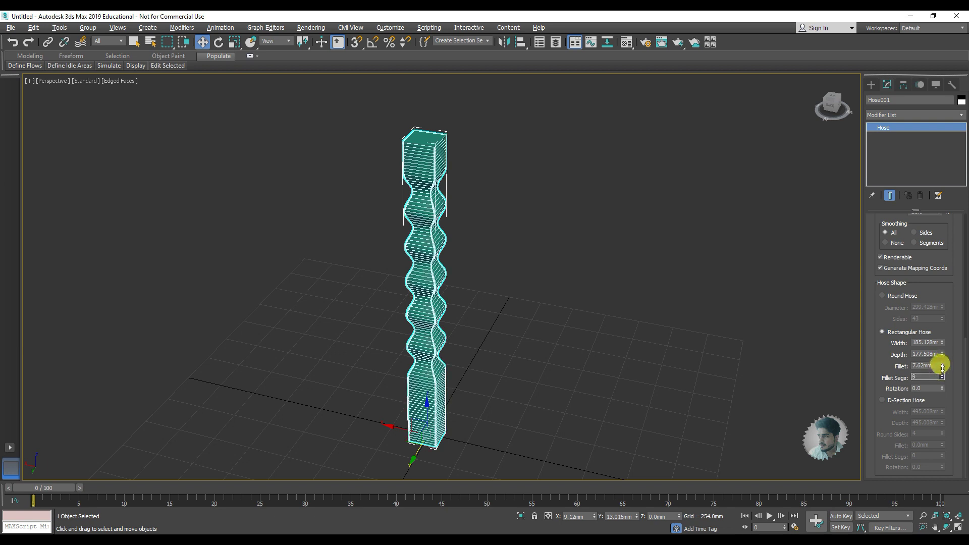
scroll(420, 146, "up", 3)
scroll(452, 227, "up", 2)
scroll(452, 227, "up", 2)
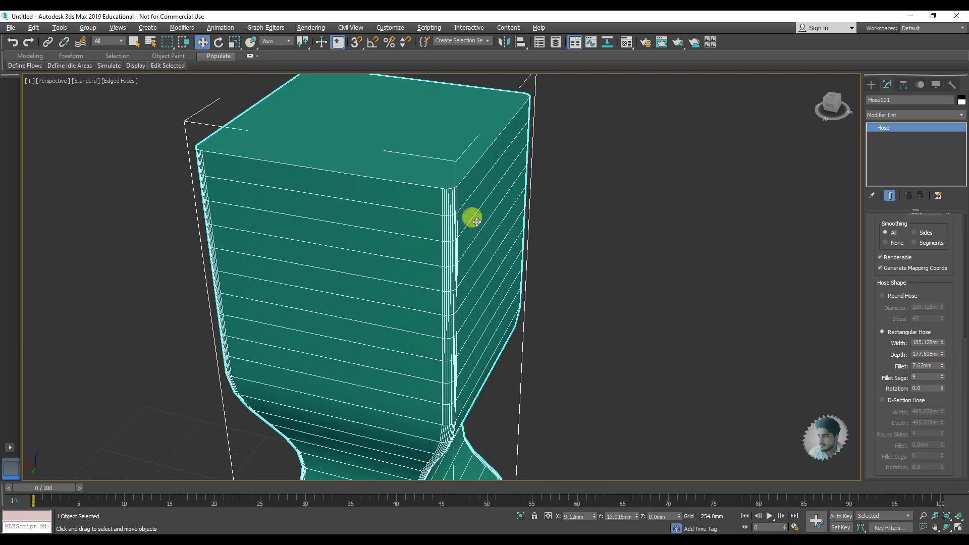
scroll(445, 255, "up", 2)
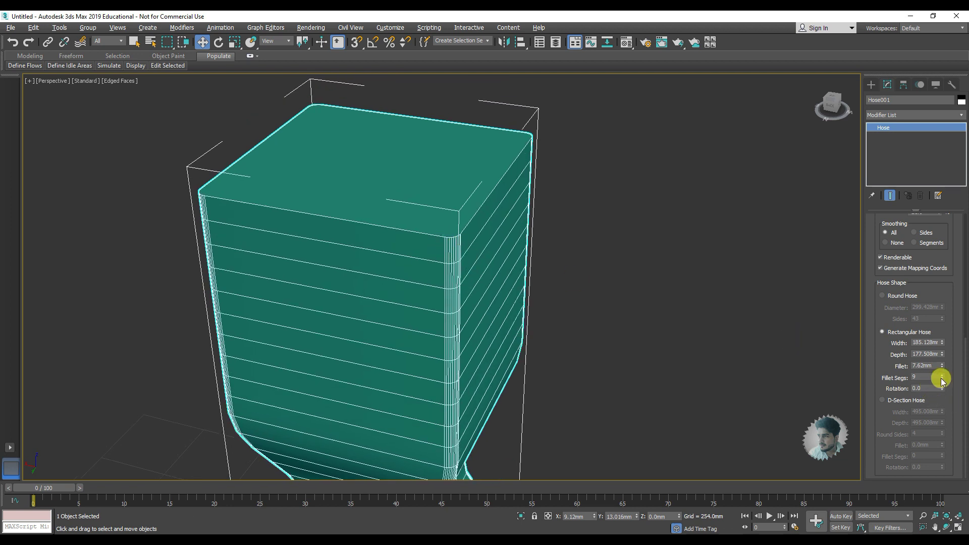
mouse_move(944, 367)
left_mouse_down()
mouse_move(939, 357)
mouse_move(940, 377)
left_mouse_up()
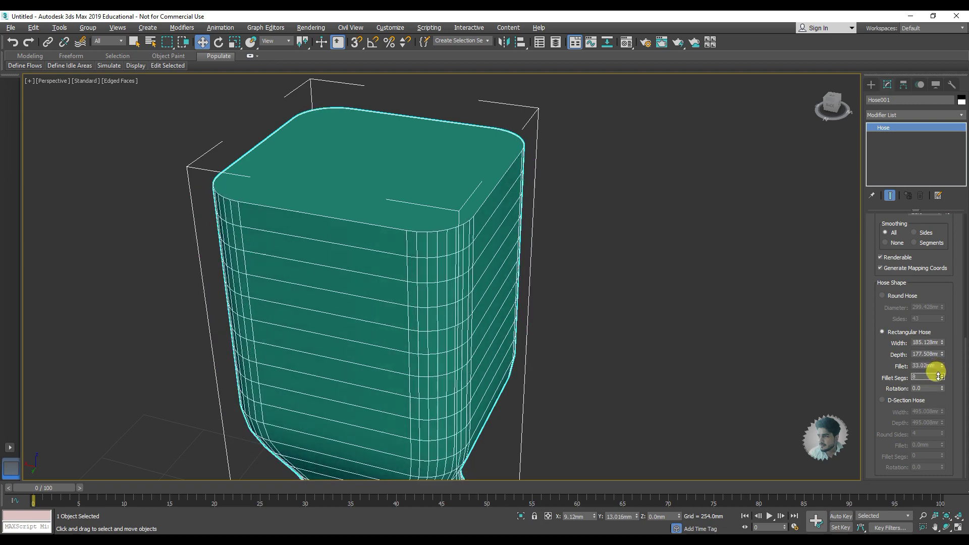
scroll(462, 169, "down", 5)
scroll(452, 199, "up", 3)
scroll(485, 347, "up", 2)
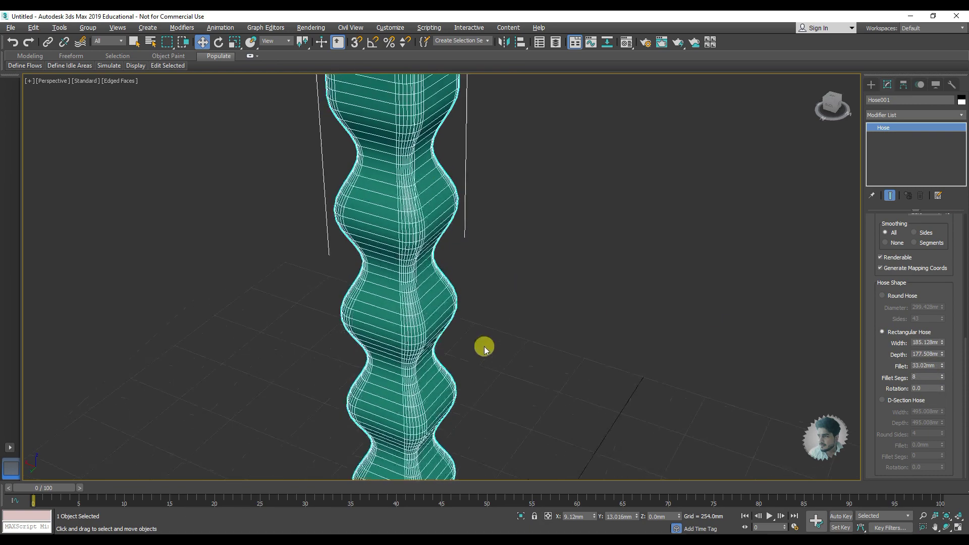
- Twist the rectangular hose shape to a rotation of 152.0
scroll(402, 343, "down", 3)
mouse_move(424, 234)
middle_mouse_down("alt")
mouse_move(385, 271)
mouse_move(433, 273)
mouse_move(420, 334)
mouse_move(450, 298)
middle_mouse_up("alt")
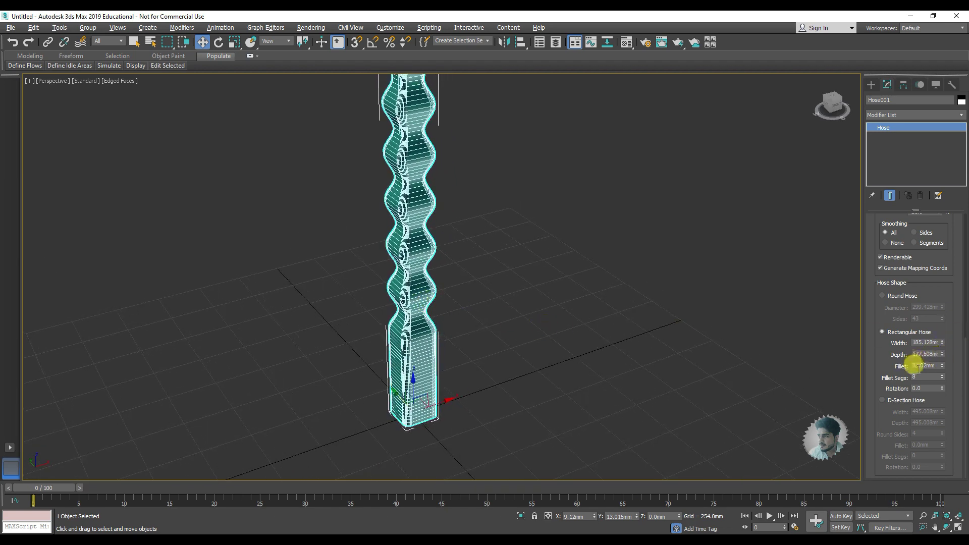
left_click_drag(942, 388, 942, 305)
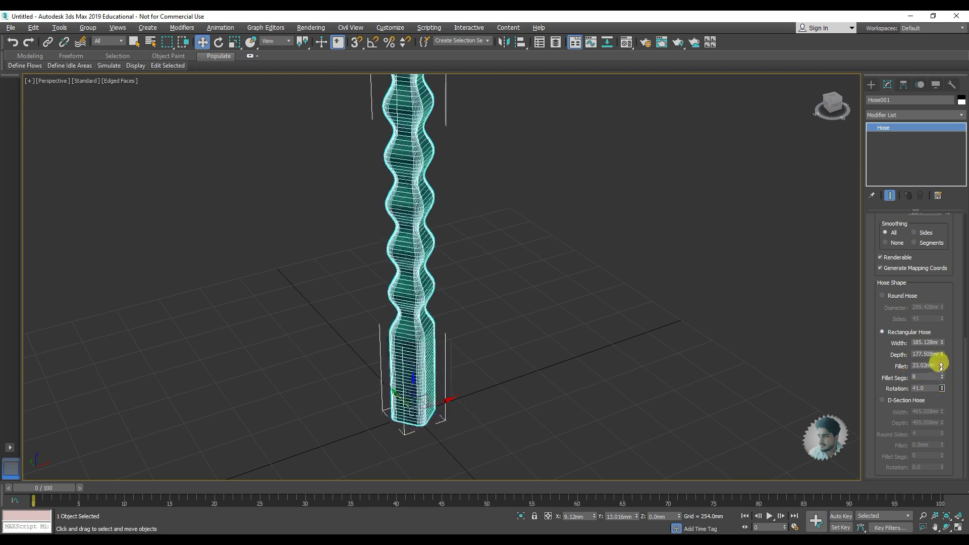
scroll(574, 330, "down", 3)
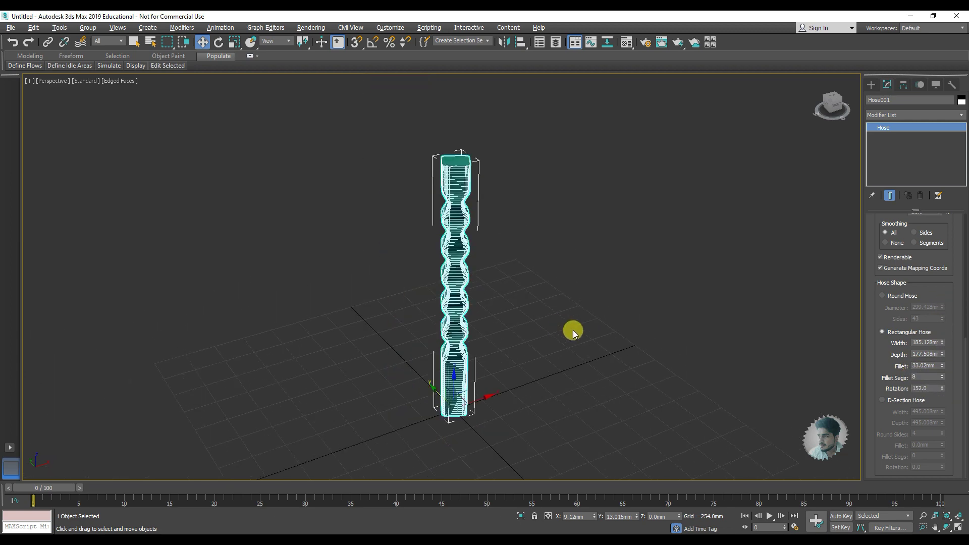
scroll(502, 327, "up", 4)
- Lower the free hose height to 1458.018mm
middle_click_drag(503, 327, 474, 359)
scroll(475, 359, "down", 3)
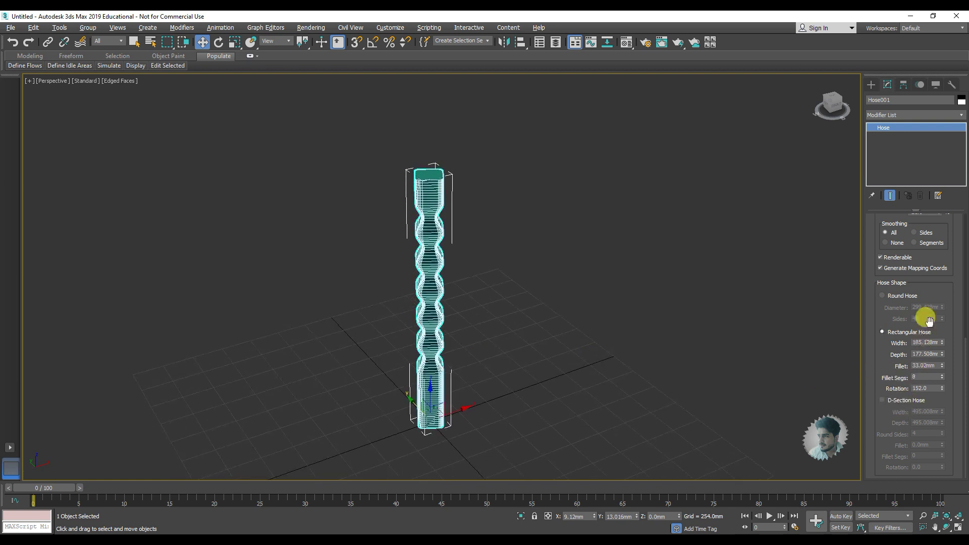
scroll(933, 290, "up", 3)
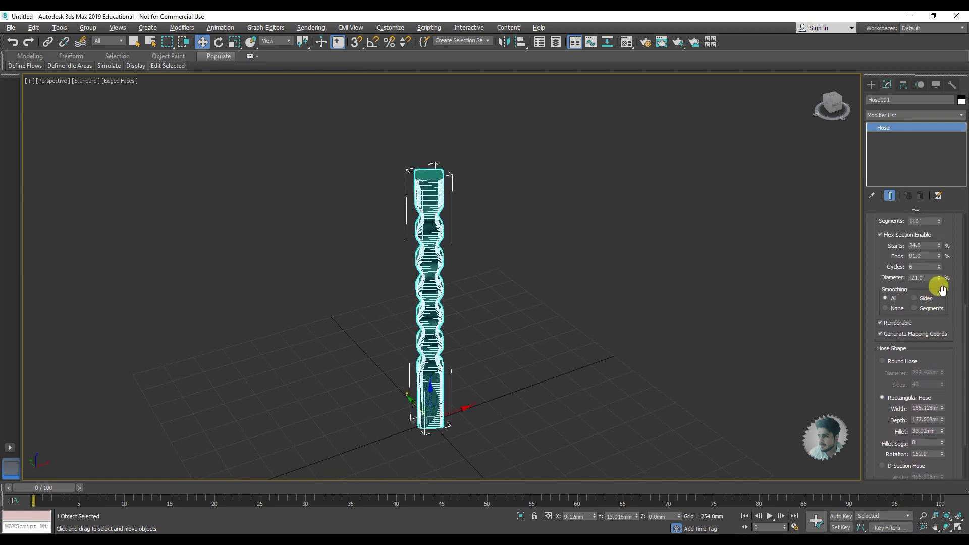
scroll(942, 288, "up", 2)
left_click_drag(943, 246, 935, 362)
scroll(381, 394, "up", 3)
scroll(381, 393, "down", 2)
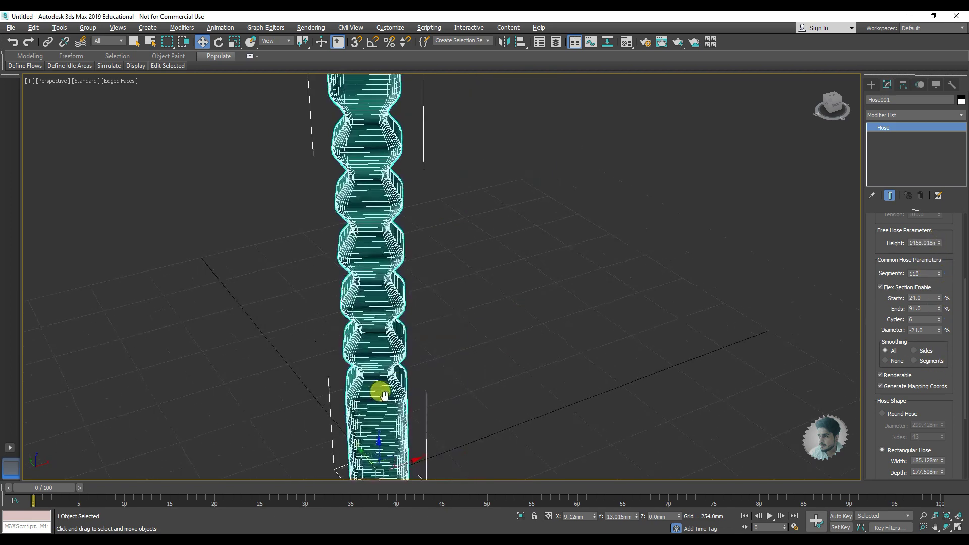
scroll(399, 378, "down", 2)
scroll(419, 354, "down", 1)
scroll(440, 343, "down", 1)
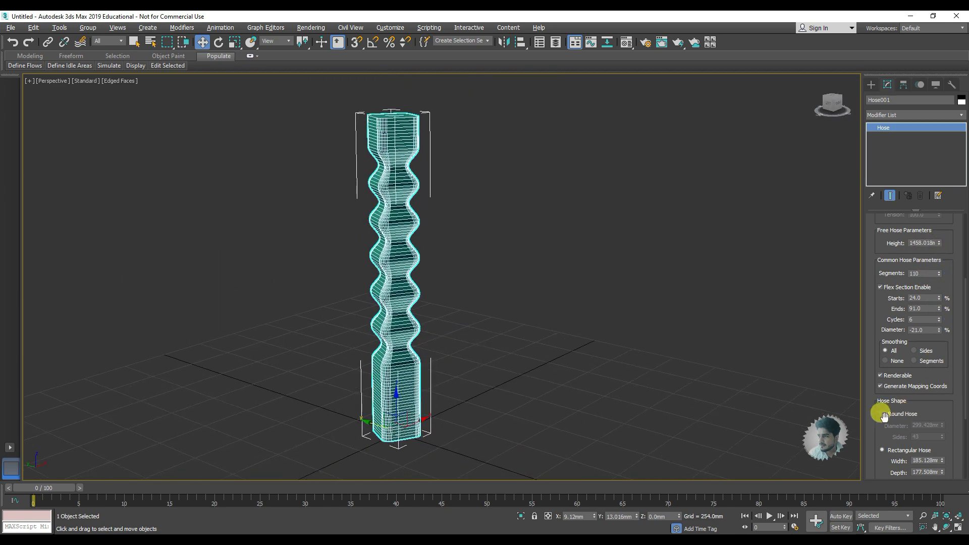
left_click_drag(885, 430, 883, 278)
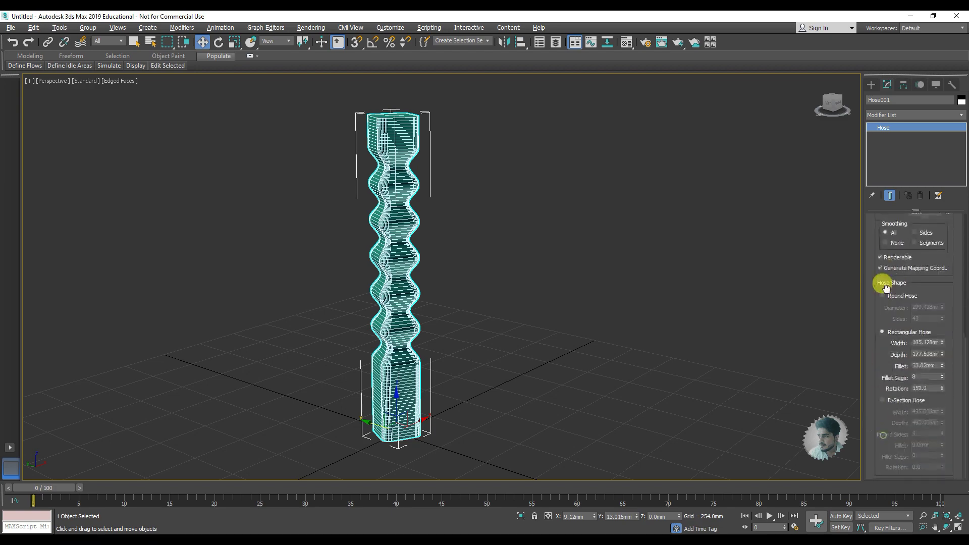
- Switch to D-Section Hose at 319.748 by 294.348 with 38 round sides
left_click(892, 400)
mouse_move(465, 275)
middle_mouse_down("alt")
mouse_move(428, 275)
mouse_move(422, 251)
middle_mouse_up("alt")
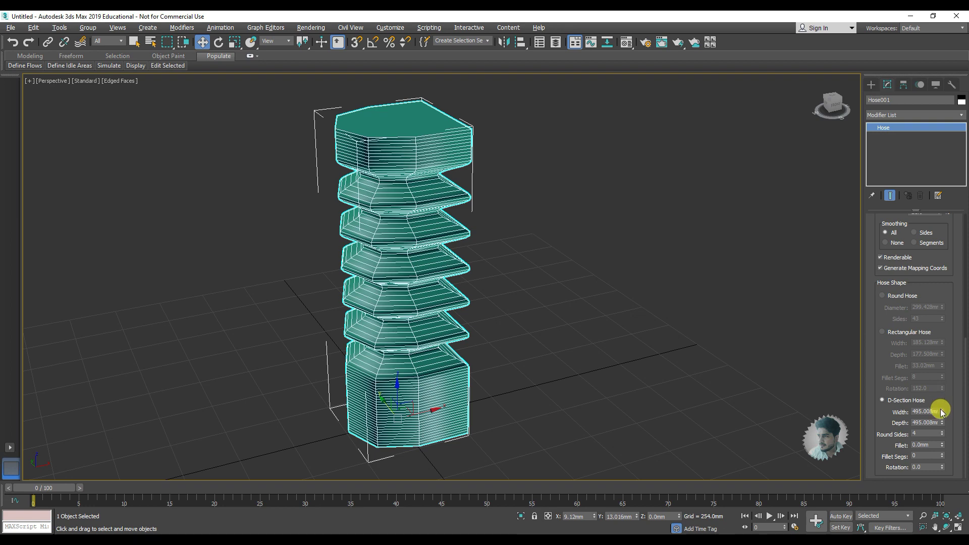
mouse_move(941, 411)
left_mouse_down()
mouse_move(939, 455)
mouse_move(938, 403)
mouse_move(940, 415)
left_mouse_up()
mouse_move(416, 216)
middle_mouse_down("alt")
mouse_move(455, 208)
mouse_move(411, 224)
mouse_move(399, 398)
middle_mouse_up("alt")
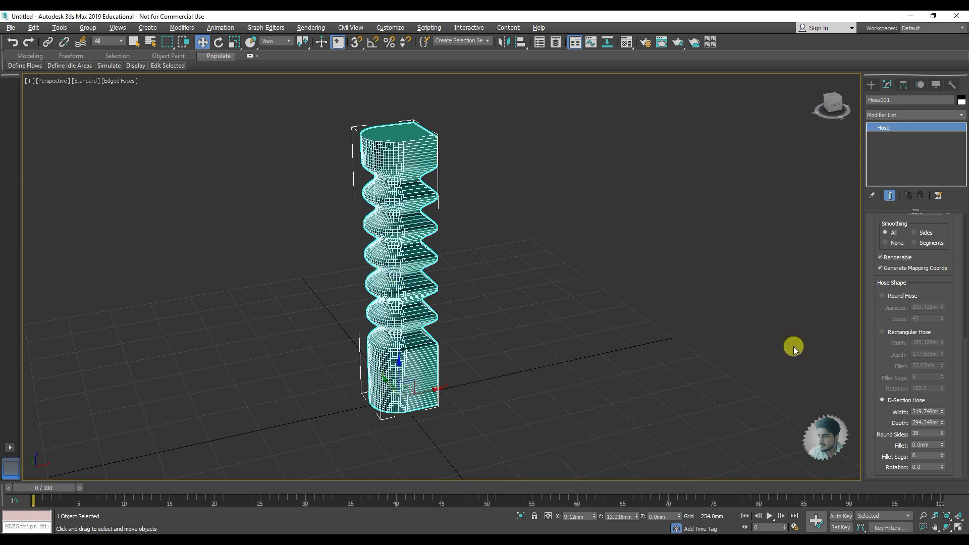
- Round the D-section corners with a 60.96mm fillet and 8 fillet segments
left_click_drag(943, 447, 942, 435)
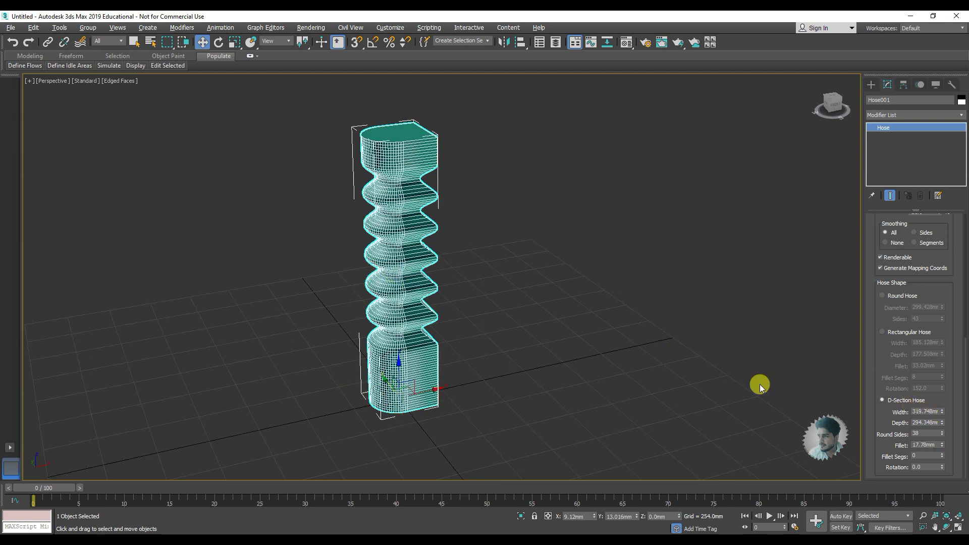
mouse_move(759, 386)
middle_mouse_down("alt")
mouse_move(448, 225)
mouse_move(411, 184)
mouse_move(417, 223)
middle_mouse_up("alt")
scroll(427, 181, "up", 3)
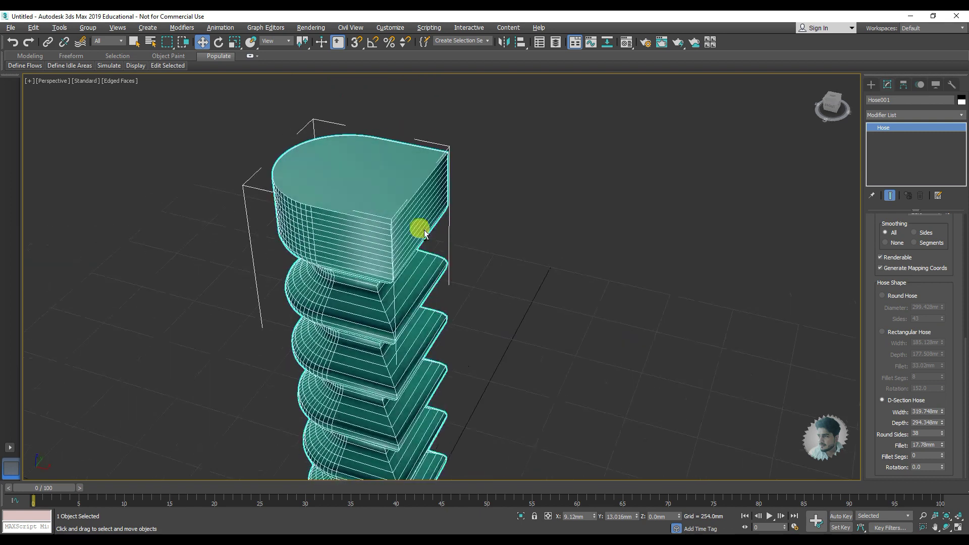
left_click_drag(943, 459, 942, 449)
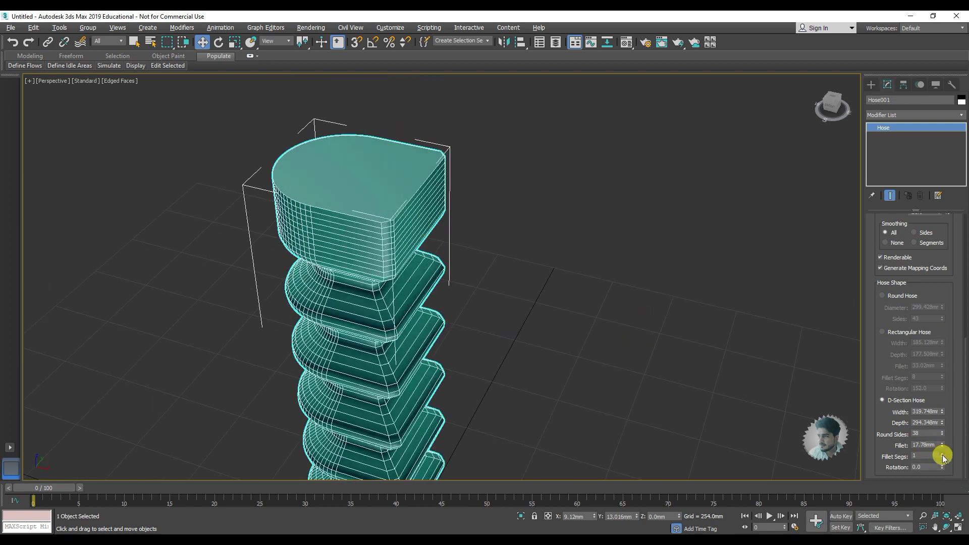
scroll(365, 217, "up", 2)
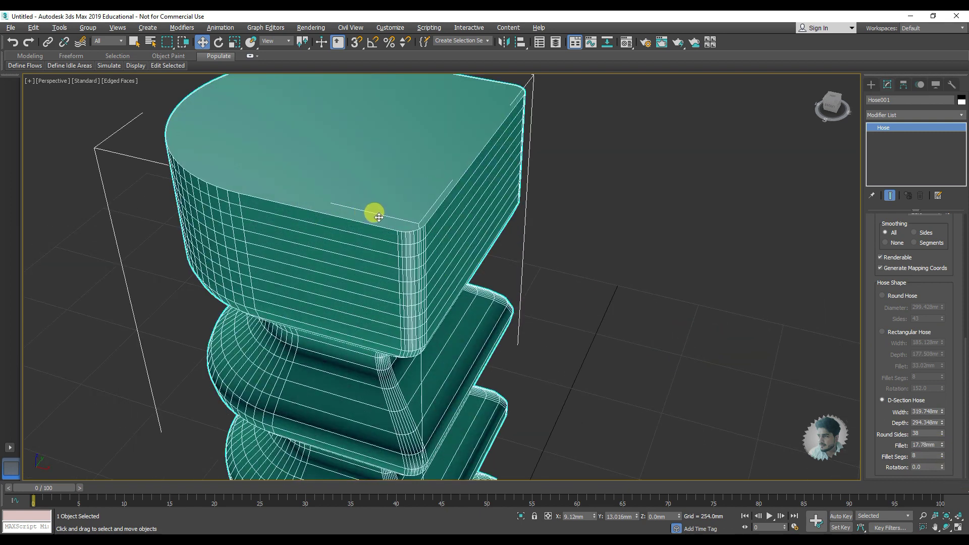
scroll(441, 254, "up", 2)
scroll(437, 261, "up", 2)
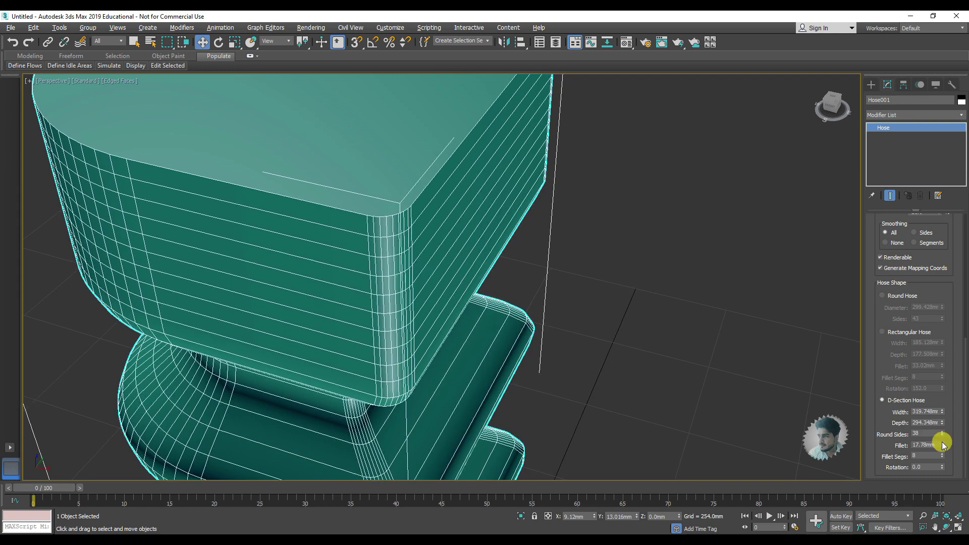
left_click_drag(944, 444, 942, 435)
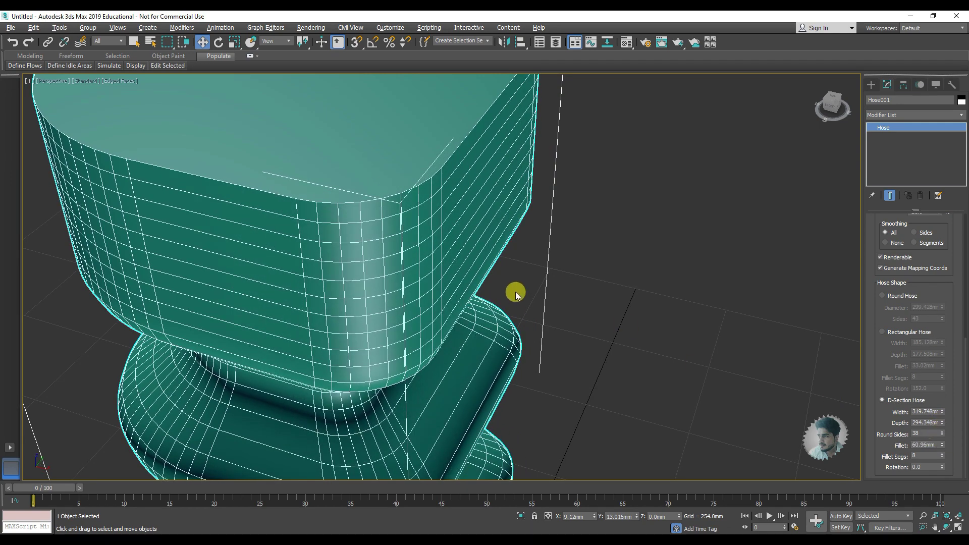
scroll(515, 294, "down", 5)
- Set the D-section rotation to 106, then back down to 35.0
mouse_move(493, 260)
middle_mouse_down("alt")
mouse_move(493, 281)
mouse_move(491, 262)
mouse_move(501, 280)
mouse_move(627, 266)
middle_mouse_up("alt")
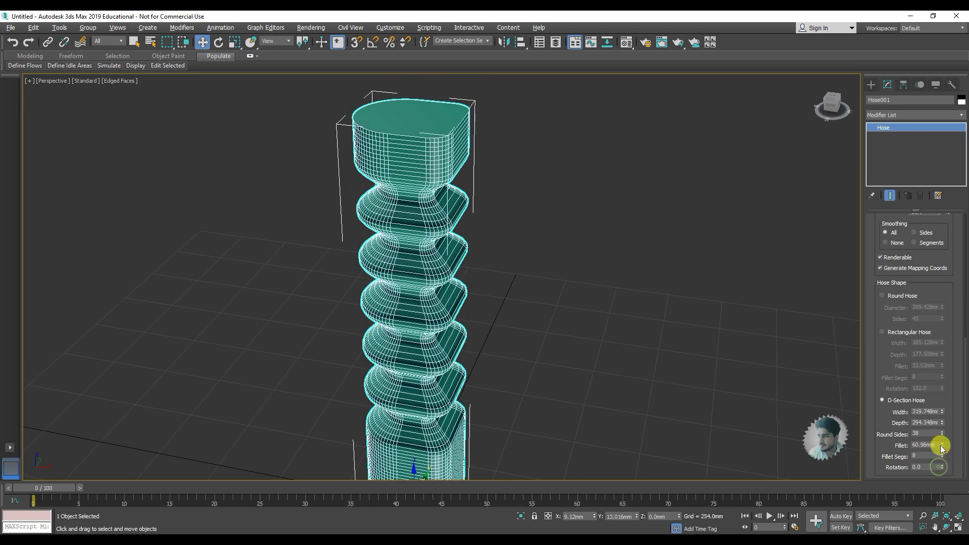
mouse_move(943, 467)
left_mouse_down()
mouse_move(923, 415)
mouse_move(916, 448)
left_mouse_up()
scroll(554, 305, "down", 3)
scroll(550, 303, "up", 2)
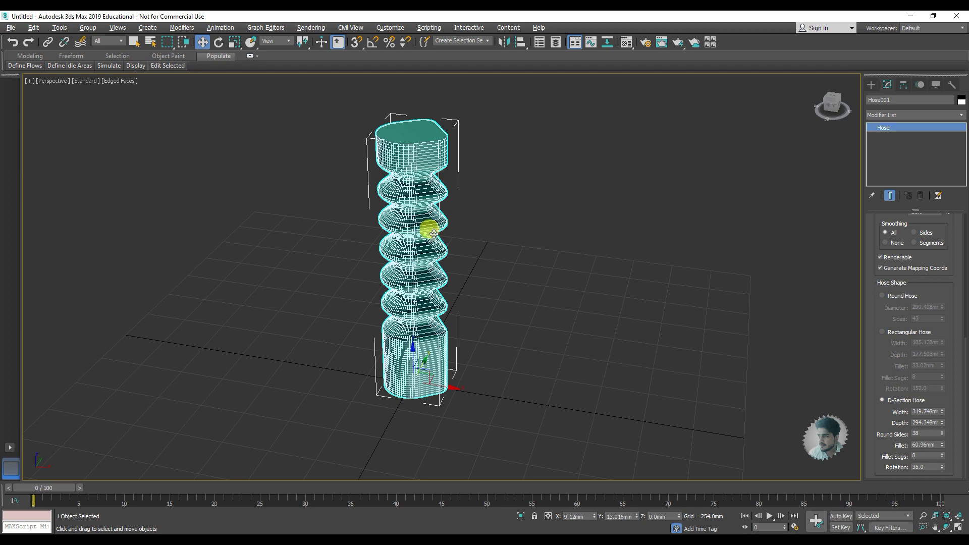
scroll(434, 234, "up", 2)
scroll(432, 236, "down", 2)
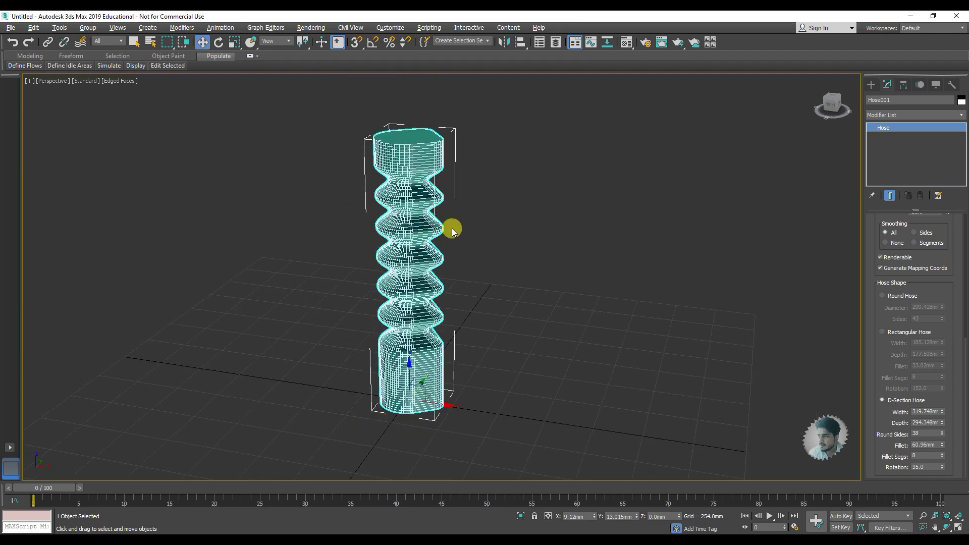
middle_click_drag(452, 228, 456, 231, "alt")
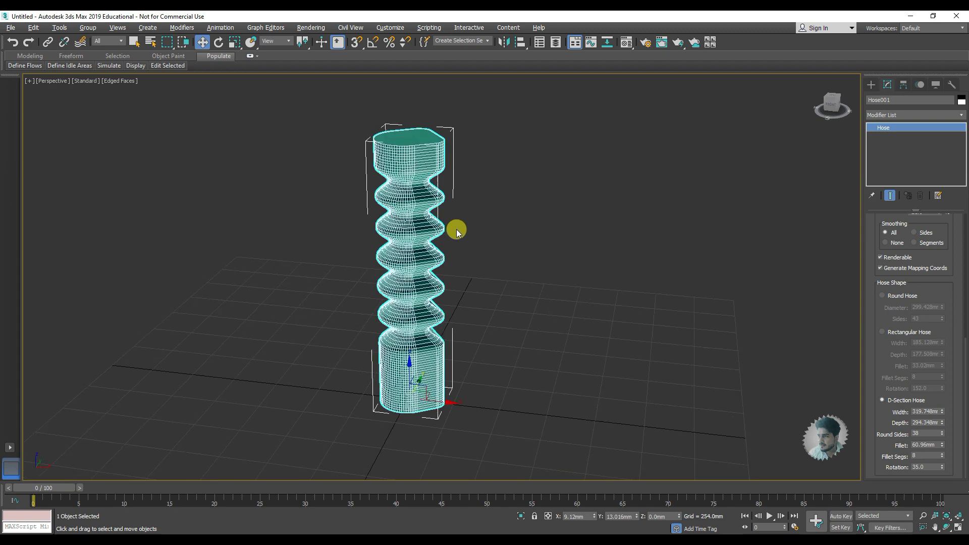
mouse_move(457, 231)
middle_mouse_down("alt")
mouse_move(400, 210)
mouse_move(526, 202)
mouse_move(464, 218)
mouse_move(495, 204)
middle_mouse_up("alt")
scroll(871, 339, "up", 2)
scroll(871, 339, "up", 3)
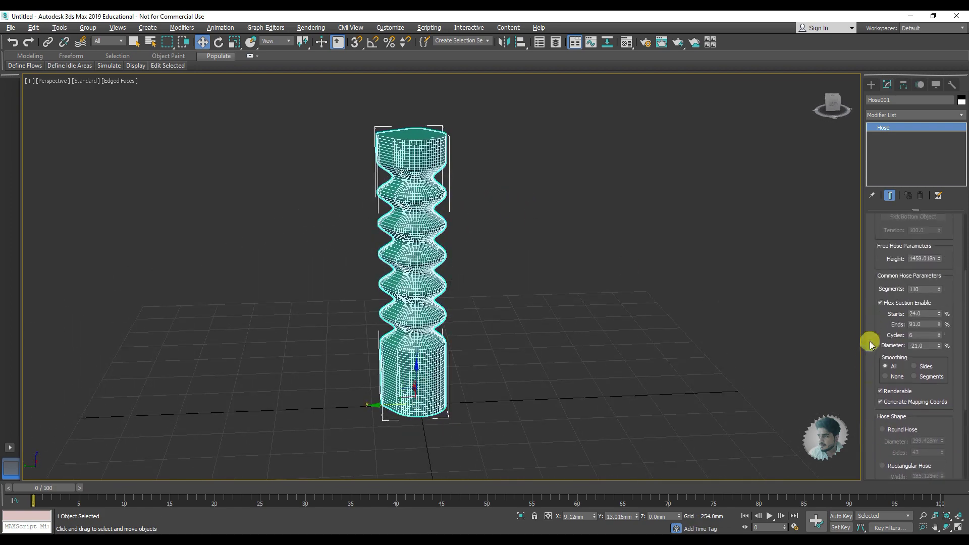
scroll(868, 316, "up", 2)
scroll(871, 336, "up", 2)
scroll(865, 304, "up", 2)
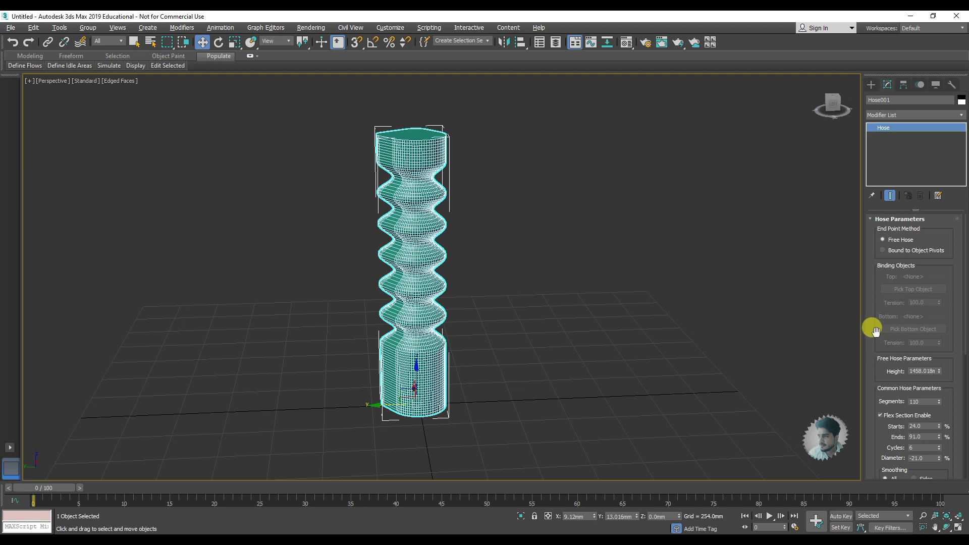